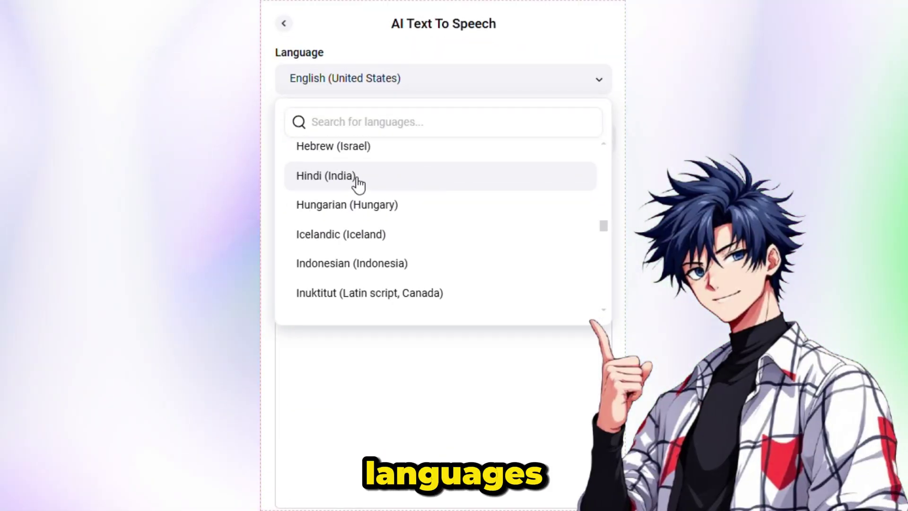
scroll(356, 186, down, 3)
scroll(365, 201, down, 2)
scroll(389, 263, down, 5)
scroll(377, 253, down, 3)
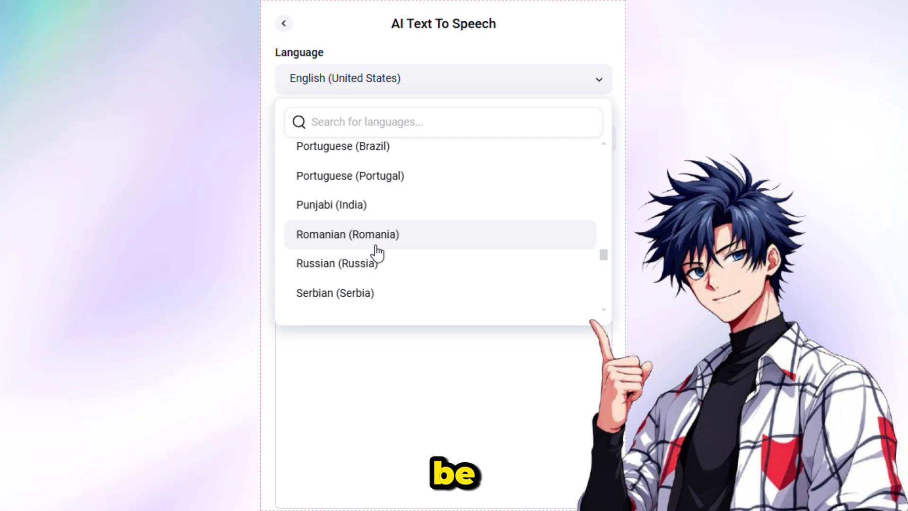
scroll(377, 254, down, 2)
scroll(377, 253, down, 3)
scroll(443, 213, down, 10)
scroll(443, 212, down, 2)
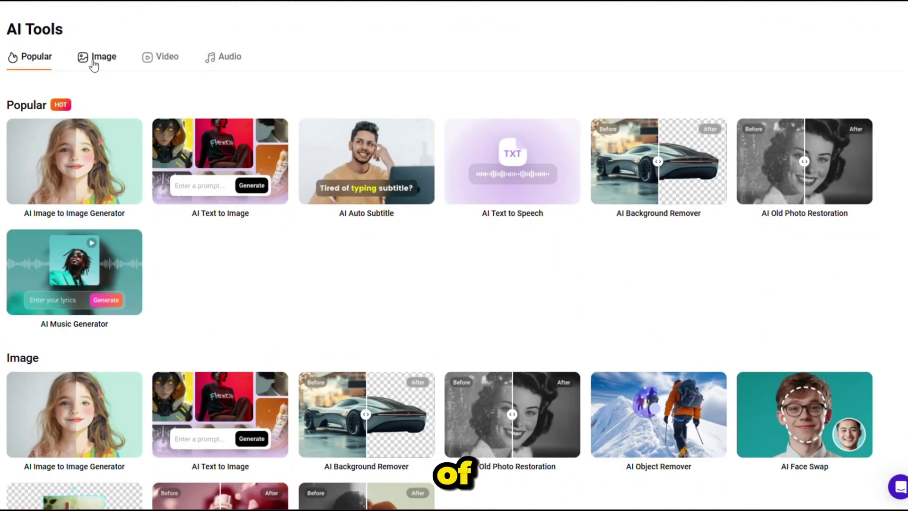
Jump from the image AI tools section to the video AI tools section.
click(93, 64)
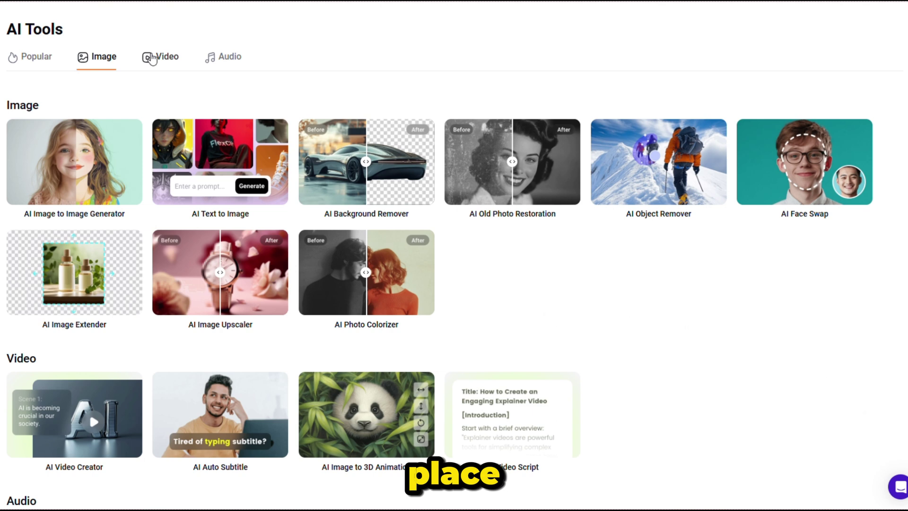
click(169, 63)
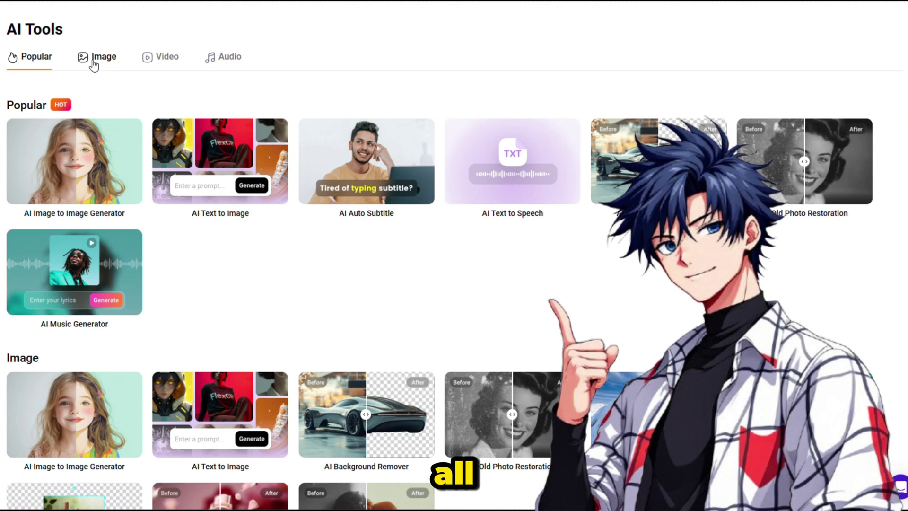
Revisit the Image section of the AI Tools page, then the Video section.
click(94, 63)
click(172, 62)
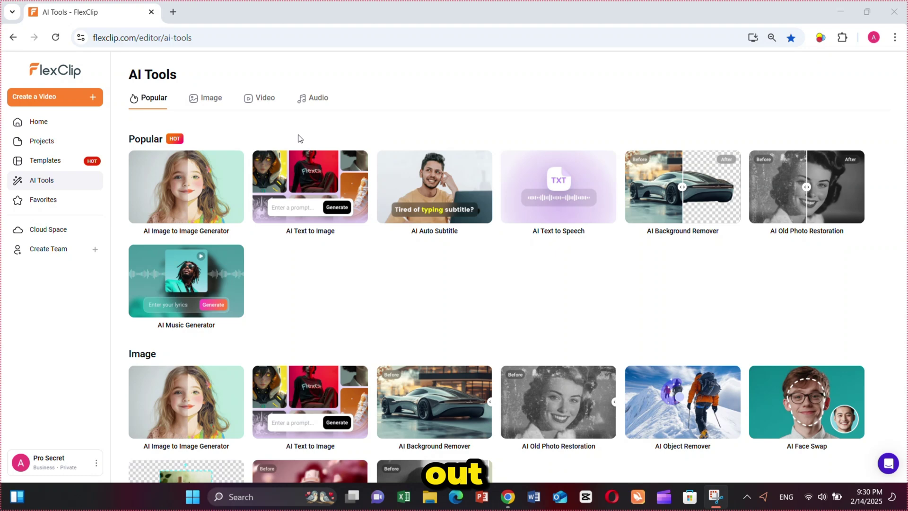
Open AI Text to Image, start the woman portrait prompt, and choose the Studio Shot style.
click(300, 194)
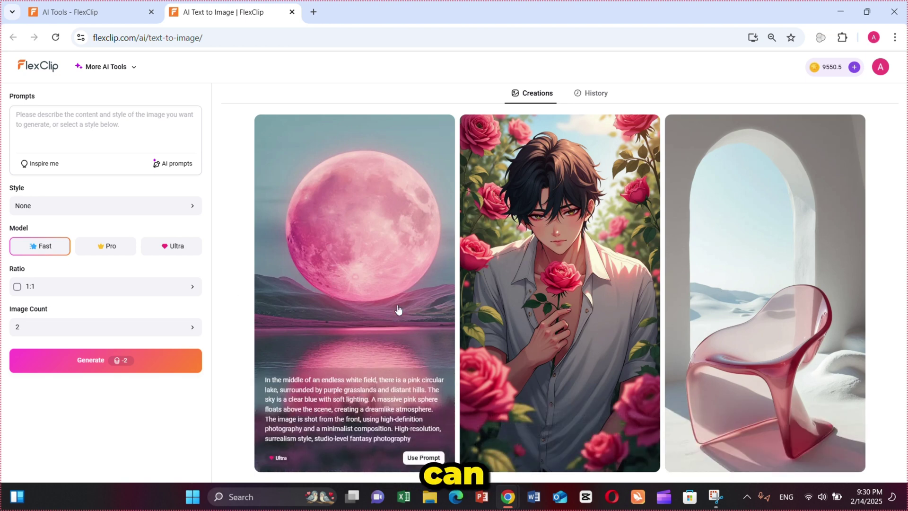
click(49, 127)
text(a beautif)
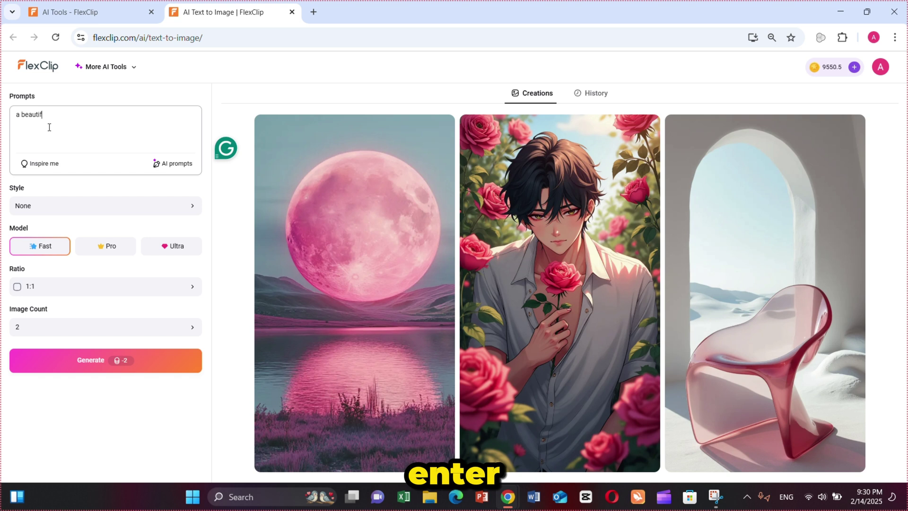
text(ul woman looking a)
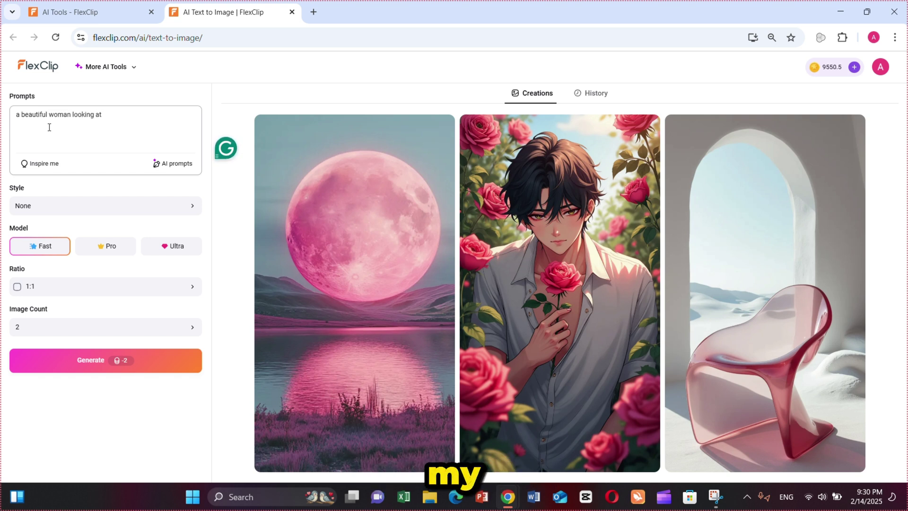
text( the camera)
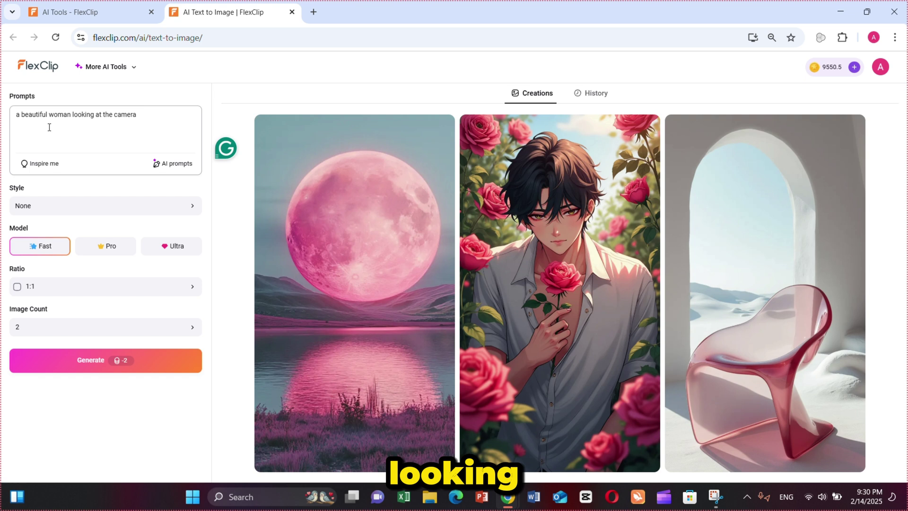
click(40, 212)
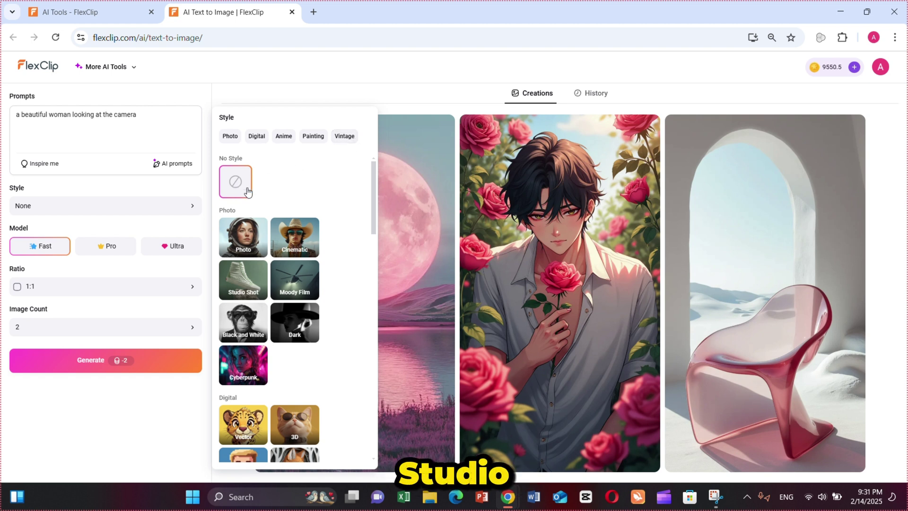
click(251, 296)
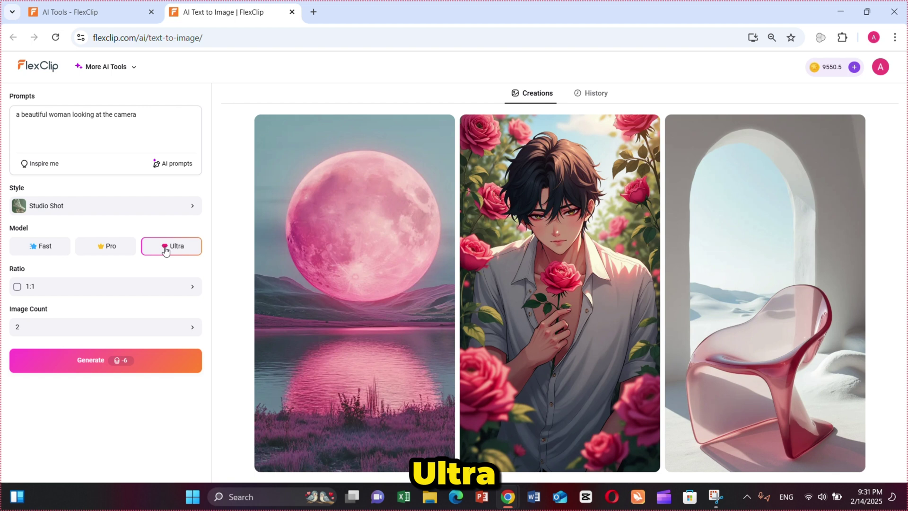
Set the ratio to 16:9 and image count to 2, then start generating.
click(76, 293)
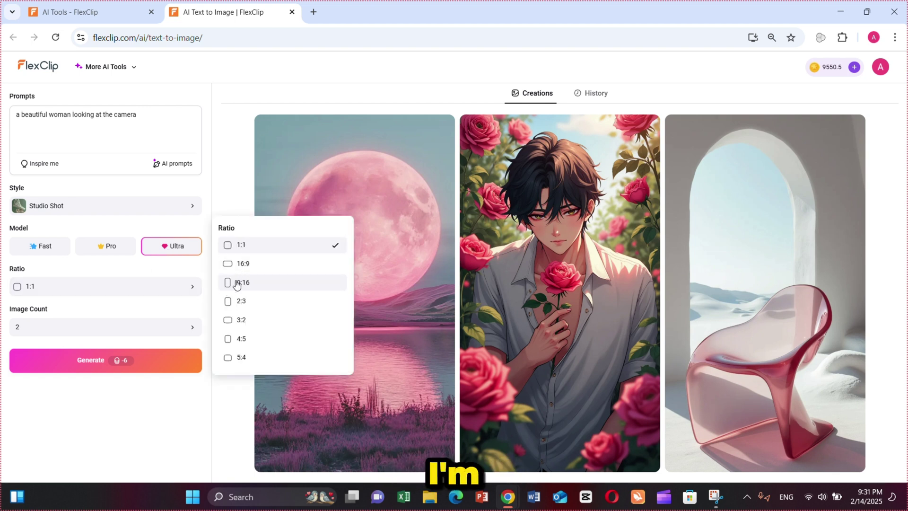
click(228, 264)
click(128, 323)
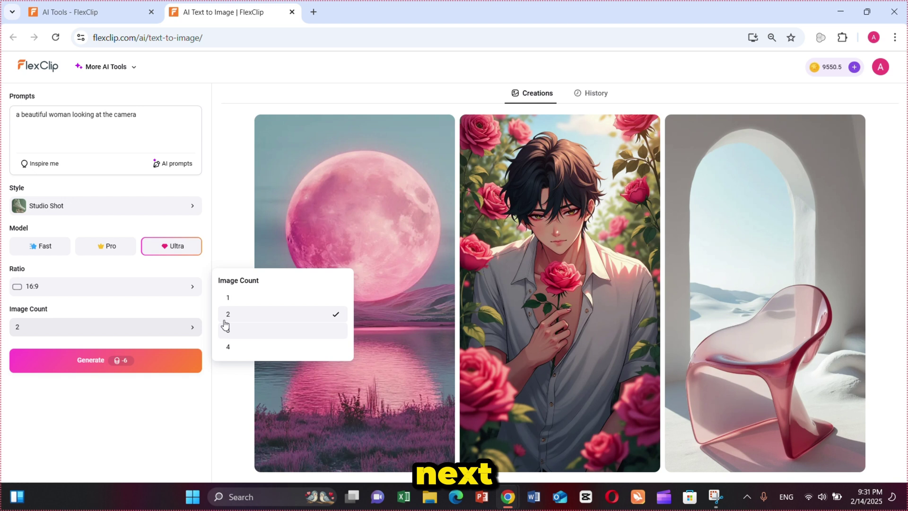
click(227, 313)
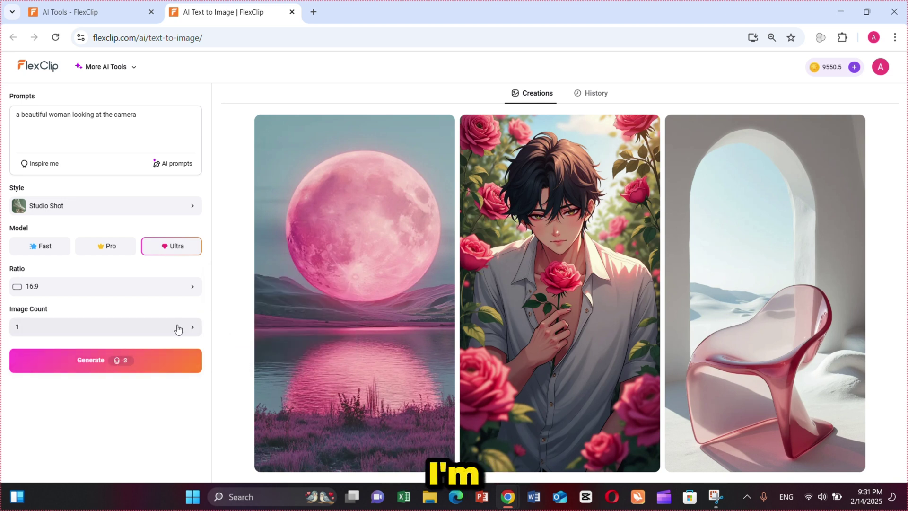
click(178, 326)
click(136, 361)
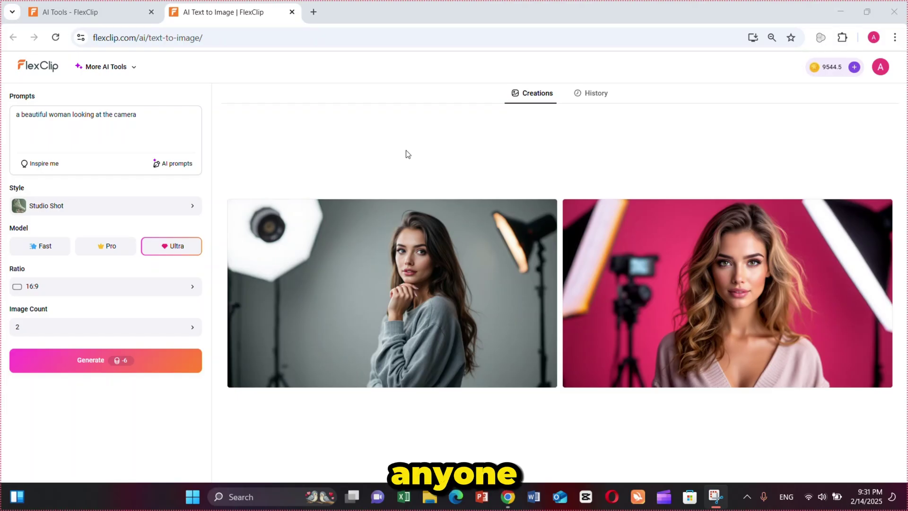
Focus the Prompts box to begin writing a new prompt.
click(128, 117)
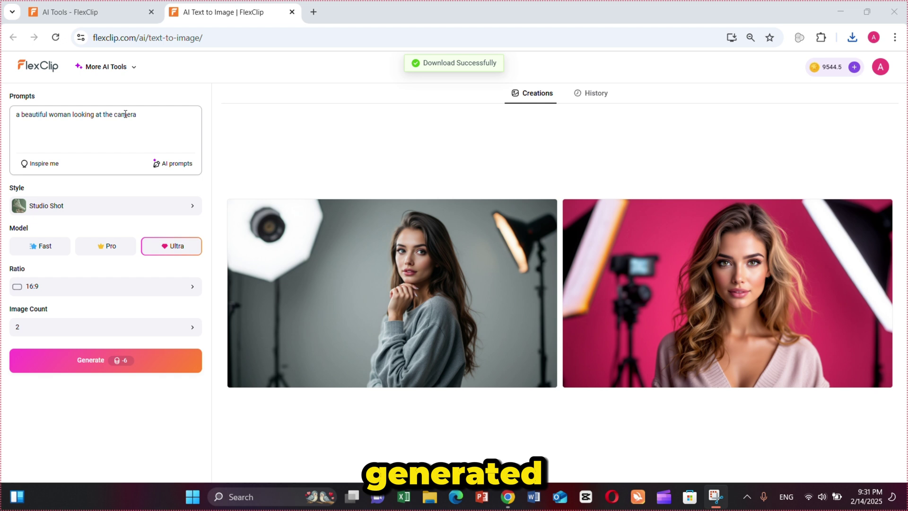
Select and clear the old prompt text to make room for the Iron Man description.
triple_click(161, 129)
text(a)
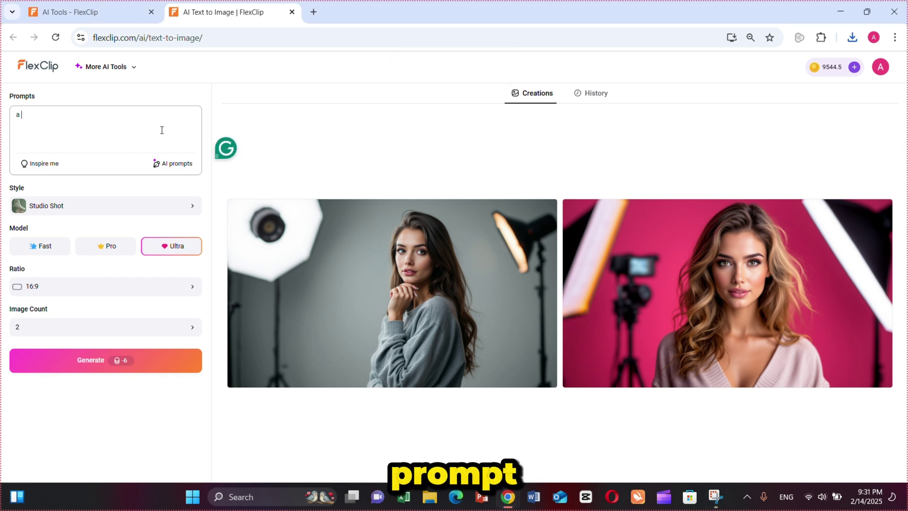
key(BackSpace)
text(iron man)
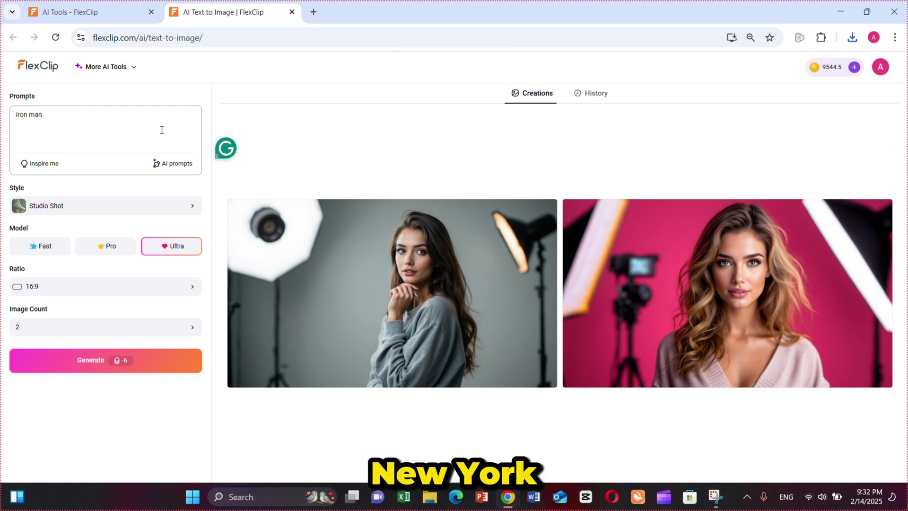
text( standing in)
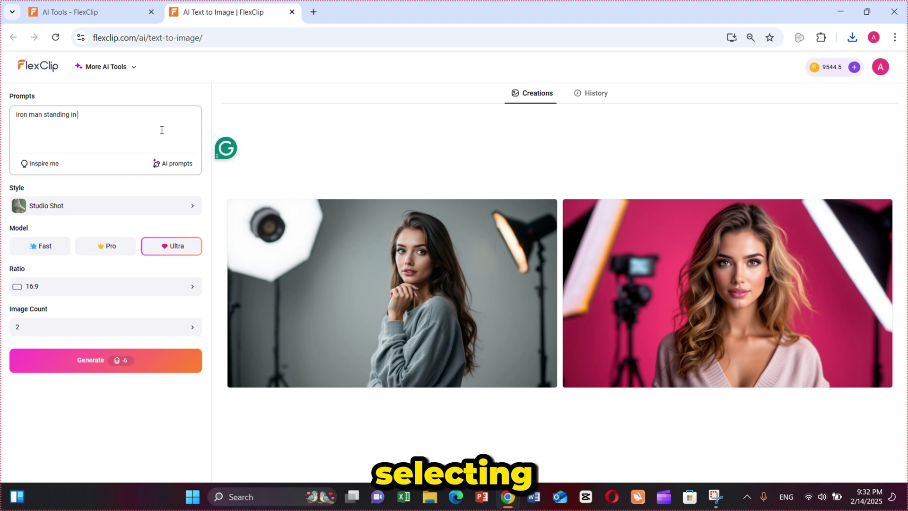
text( new)
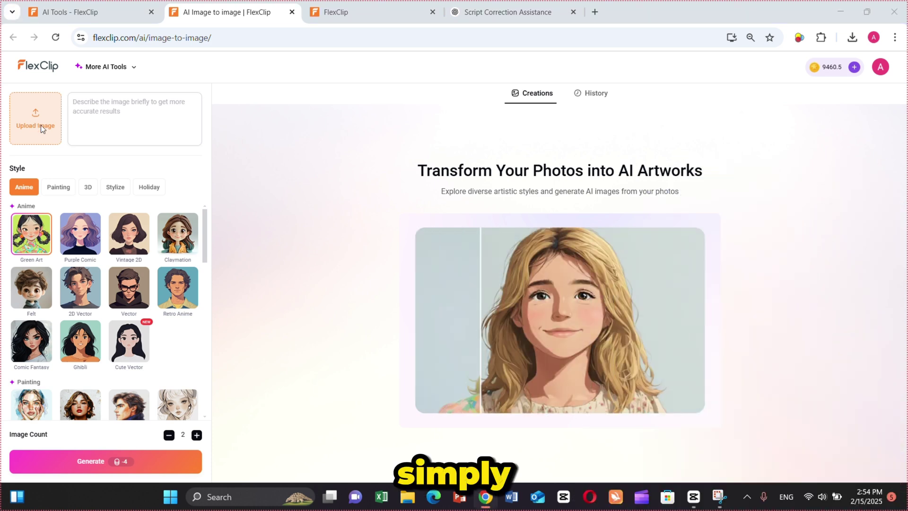
Upload the pink-background portrait into Image to Image and start describing it.
click(40, 125)
double_click(243, 107)
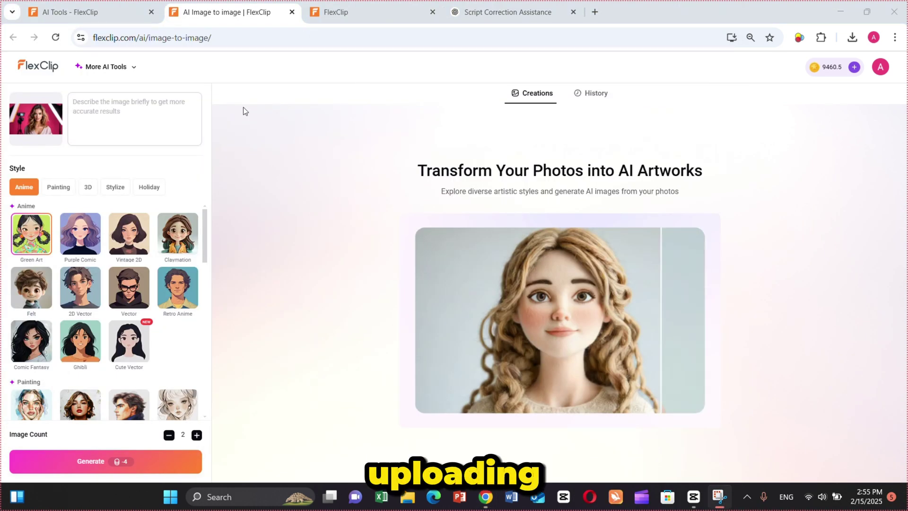
click(102, 104)
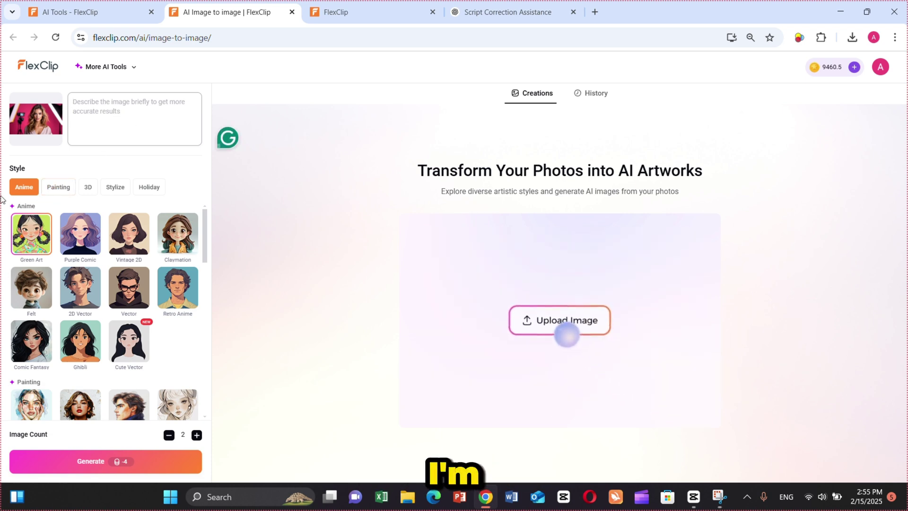
Browse the style presets, pick Realism under Stylize, and set image count to 2.
click(59, 188)
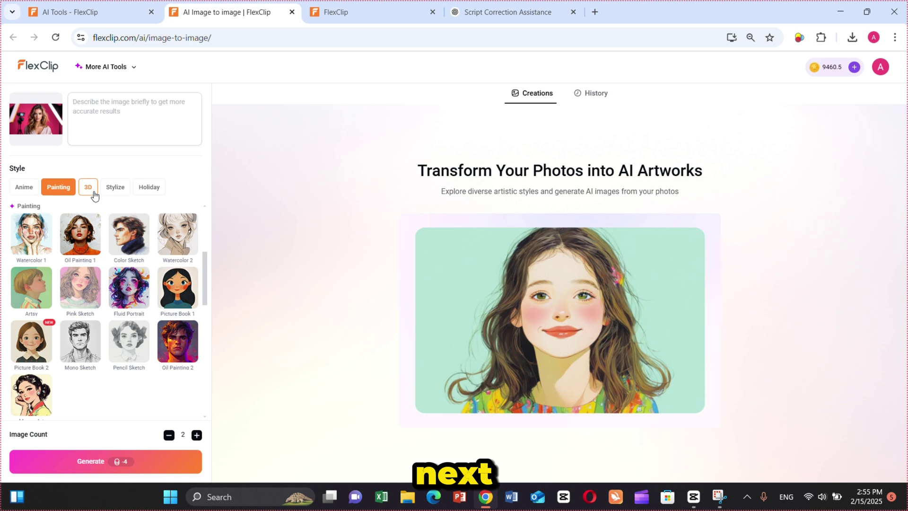
click(94, 193)
click(116, 189)
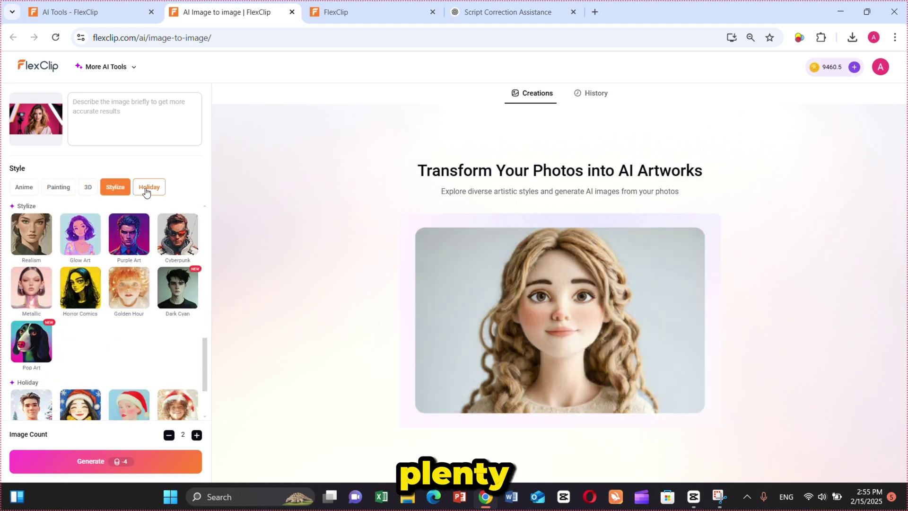
click(146, 187)
click(121, 192)
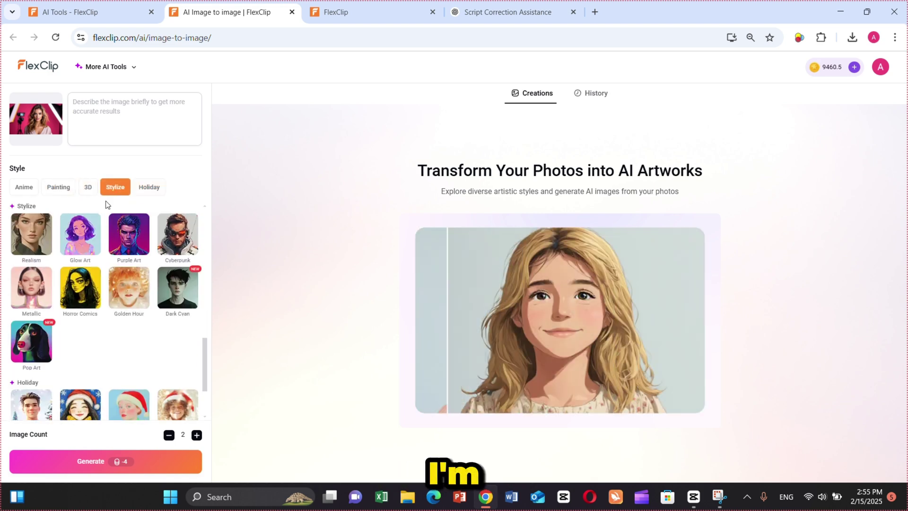
click(27, 237)
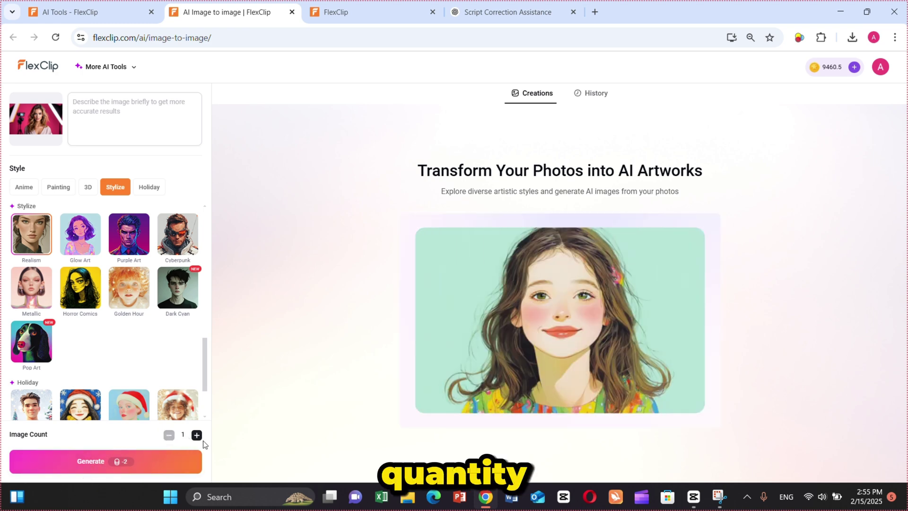
click(196, 436)
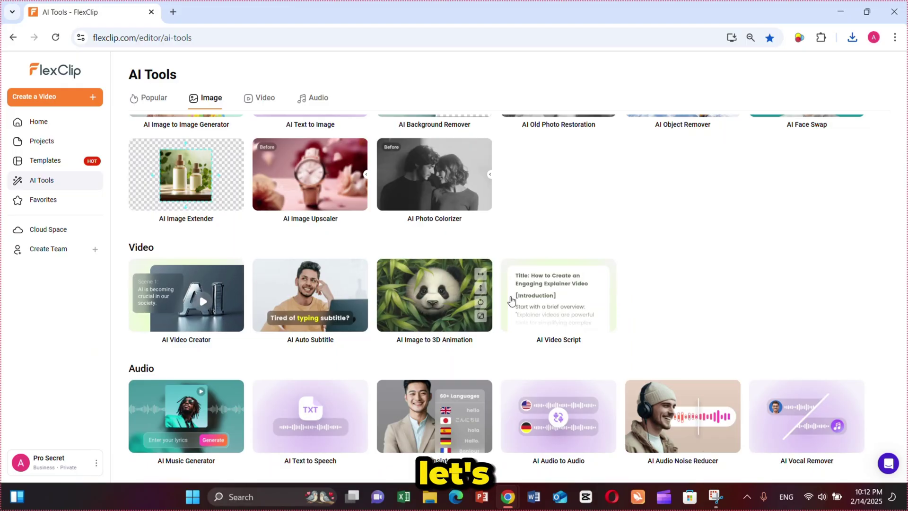
Launch AI Video Script from the Video tools into the editor.
click(568, 308)
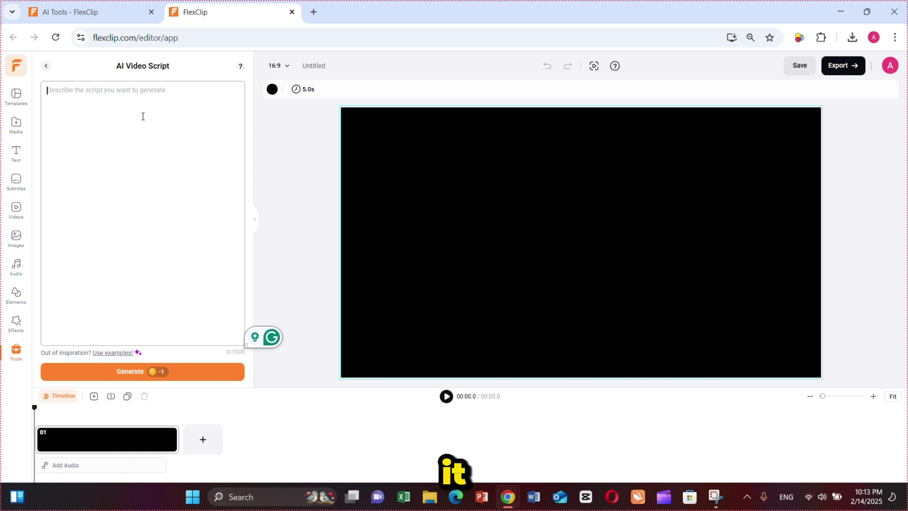
Generate a 16-scene birthday invitation script from the example prompt and send it to text-to-video.
click(116, 353)
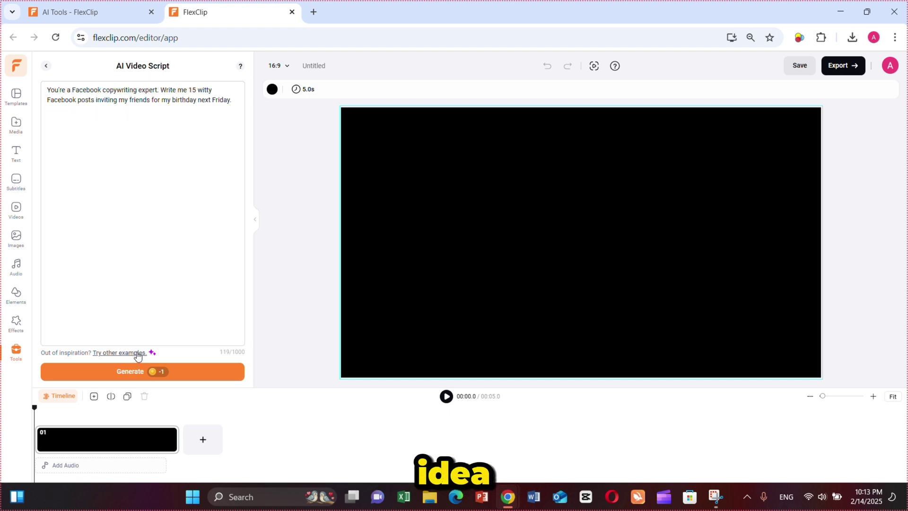
click(157, 377)
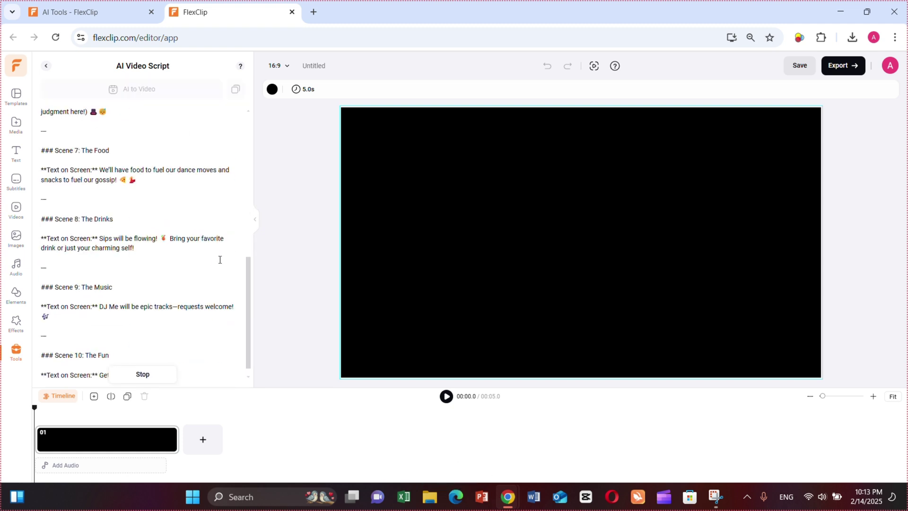
scroll(213, 282, down, 2)
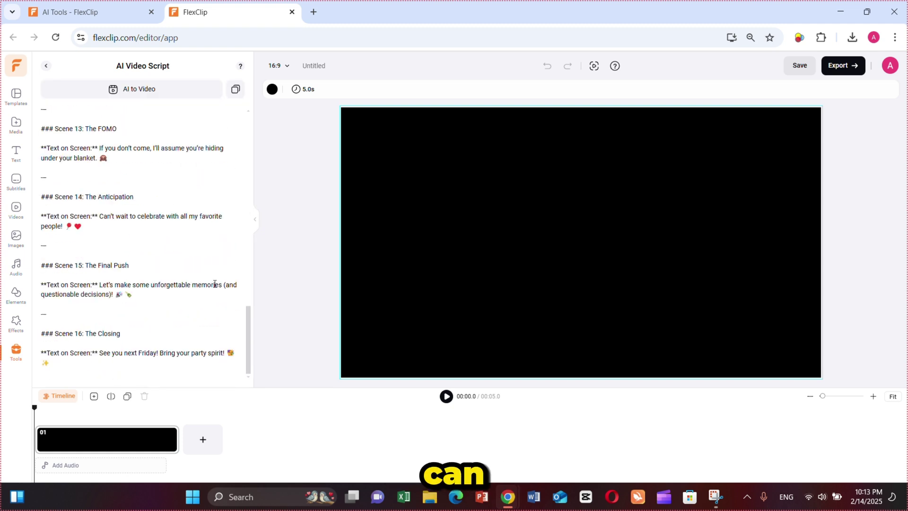
scroll(165, 217, up, 3)
scroll(96, 142, up, 10)
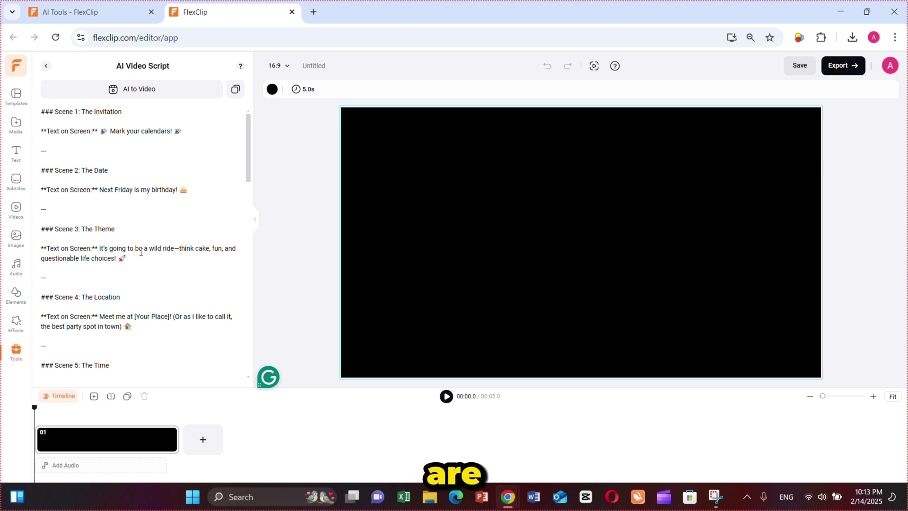
scroll(140, 252, down, 3)
scroll(141, 252, up, 3)
click(150, 90)
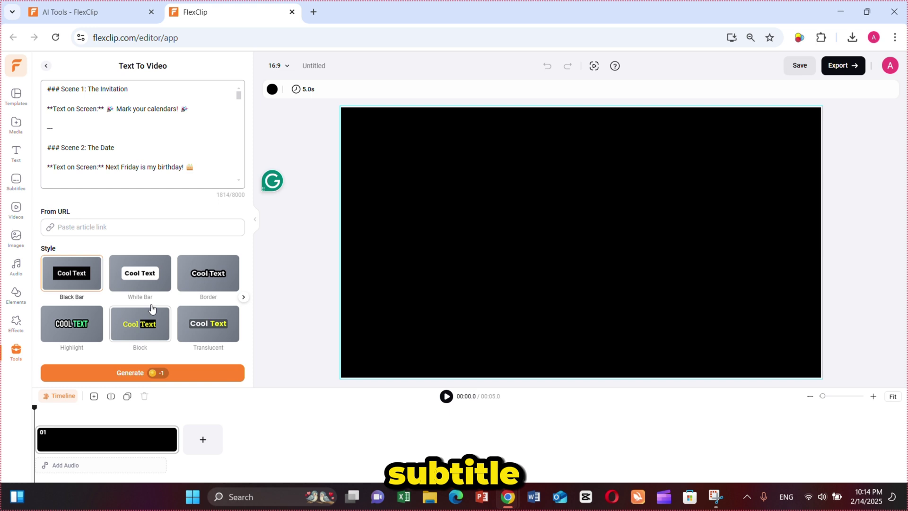
Generate the scene-by-scene video draft from the birthday party script.
click(135, 374)
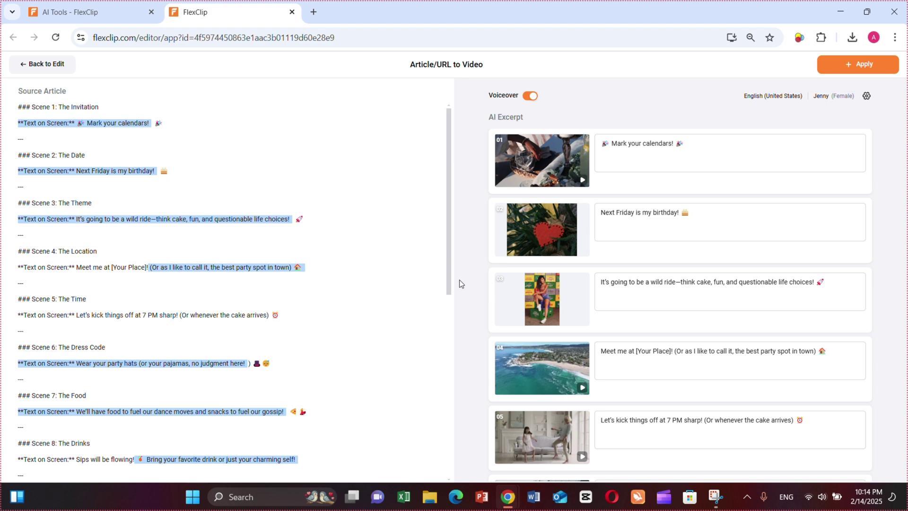
Set the voiceover to English (India) with the Aashi (Female) voice, then apply the scenes.
click(866, 96)
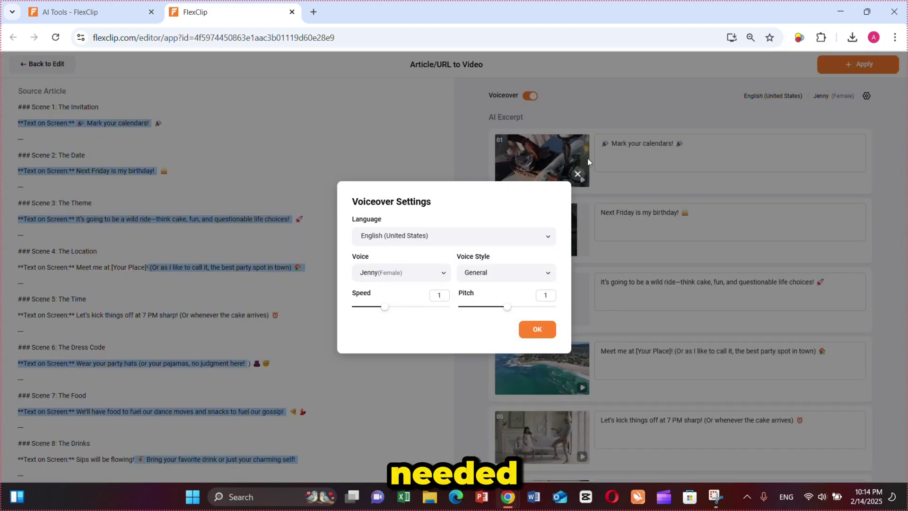
click(455, 235)
scroll(426, 319, down, 5)
scroll(417, 344, down, 10)
scroll(383, 327, up, 2)
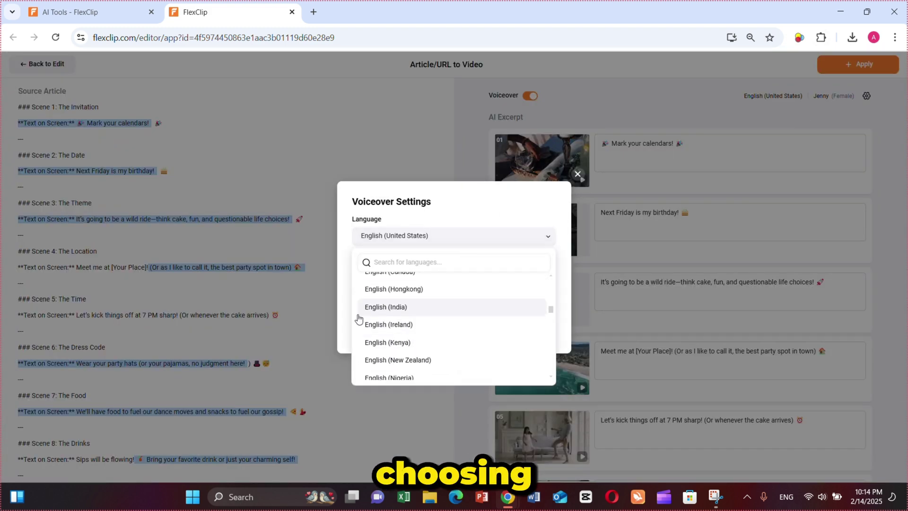
click(361, 319)
click(398, 272)
scroll(398, 328, down, 3)
scroll(407, 331, up, 3)
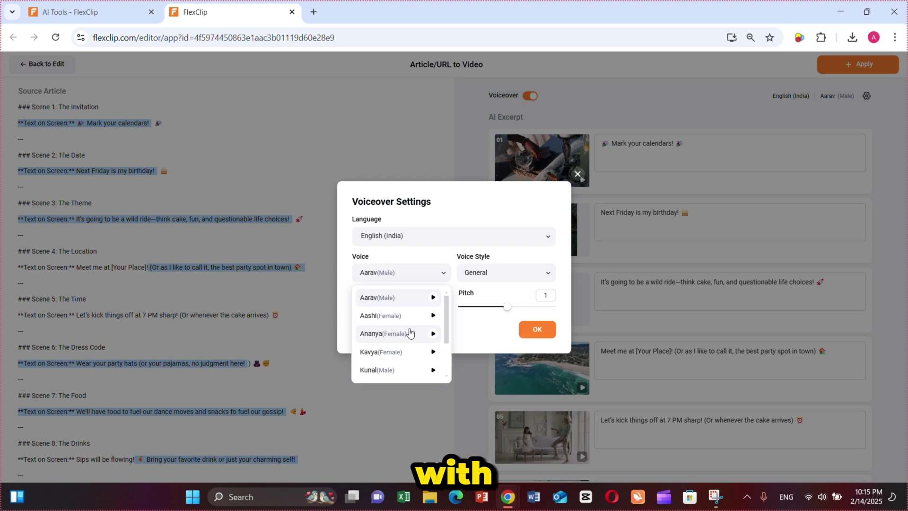
click(373, 317)
click(537, 329)
mouse_move(680, 161)
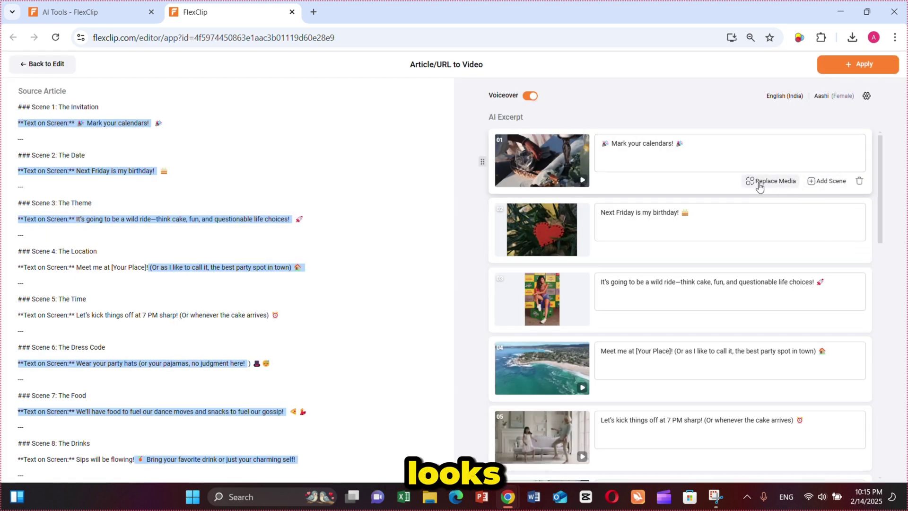
scroll(511, 156, down, 10)
scroll(582, 312, down, 5)
click(858, 65)
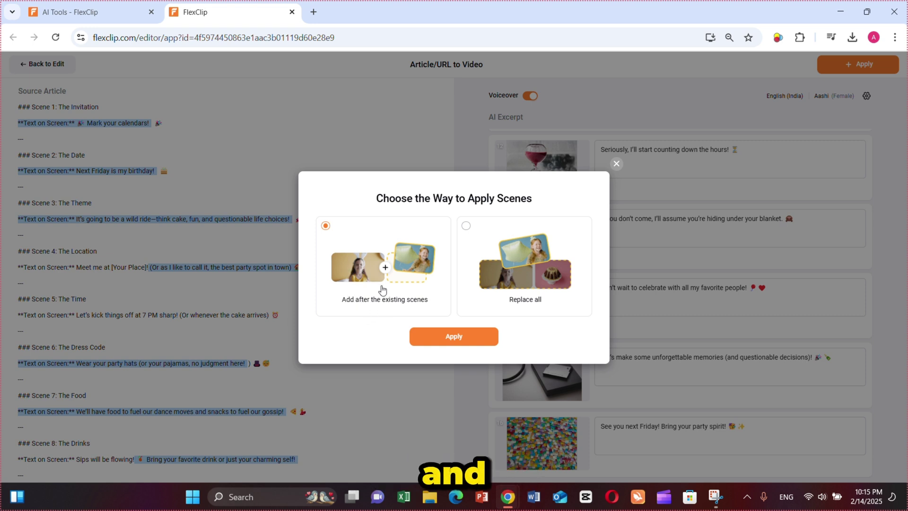
Add the generated birthday scenes after the existing ones, then review the first clip on the timeline.
click(448, 338)
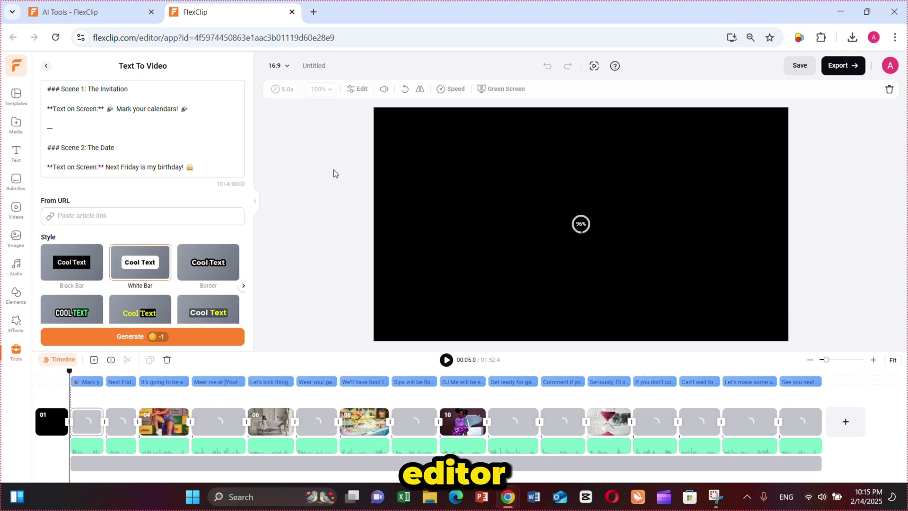
click(51, 428)
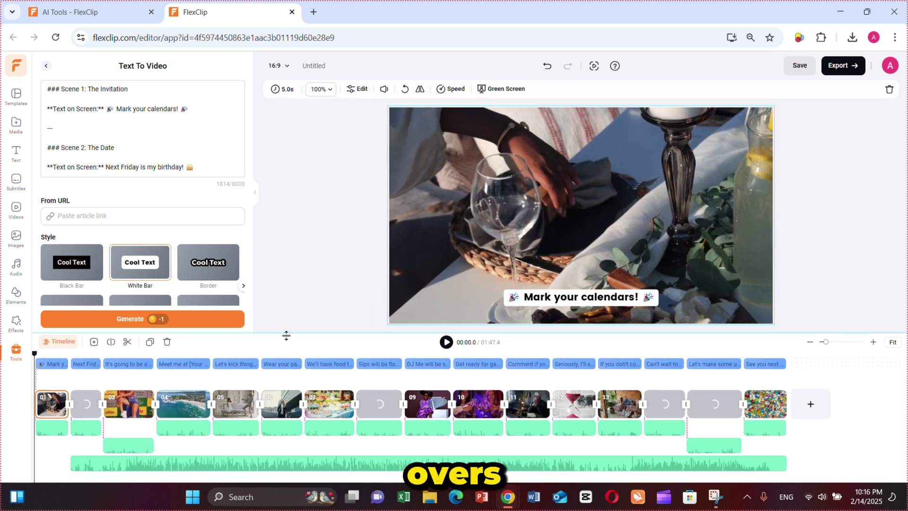
click(53, 367)
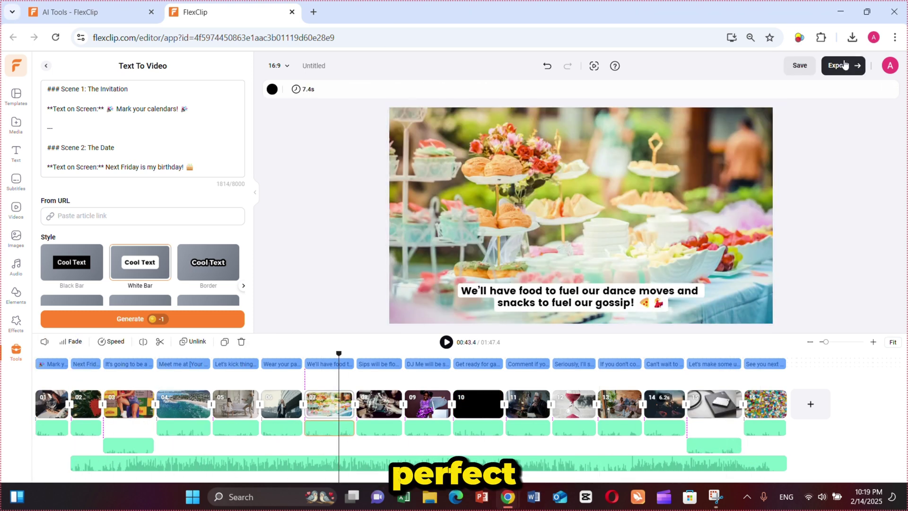
Export the birthday video with Recommended Quality.
click(844, 66)
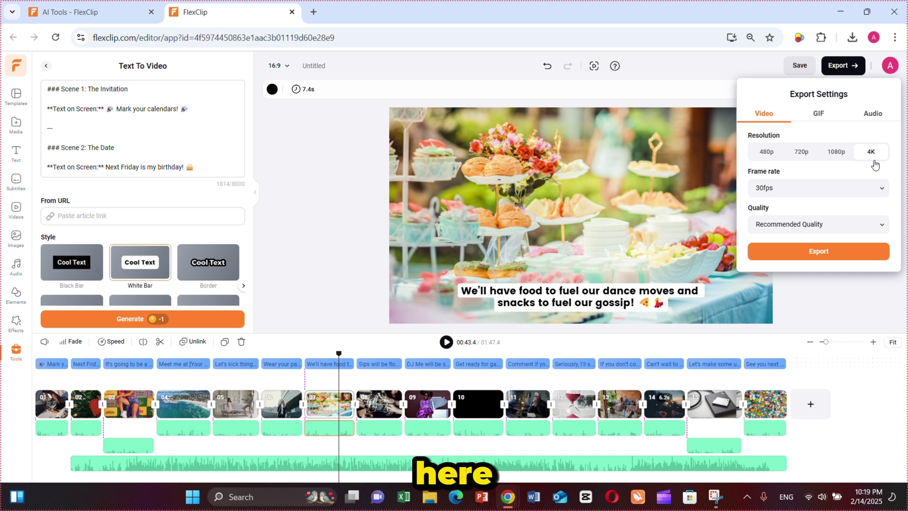
click(837, 224)
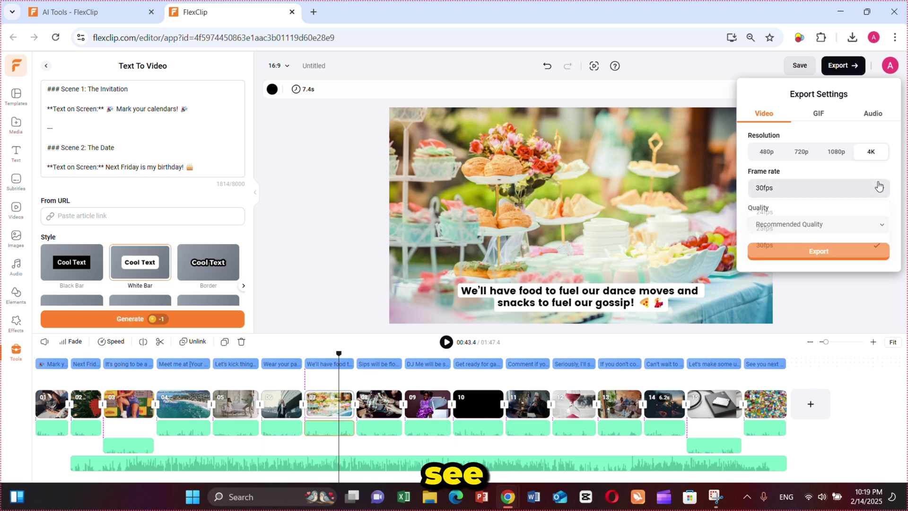
click(838, 224)
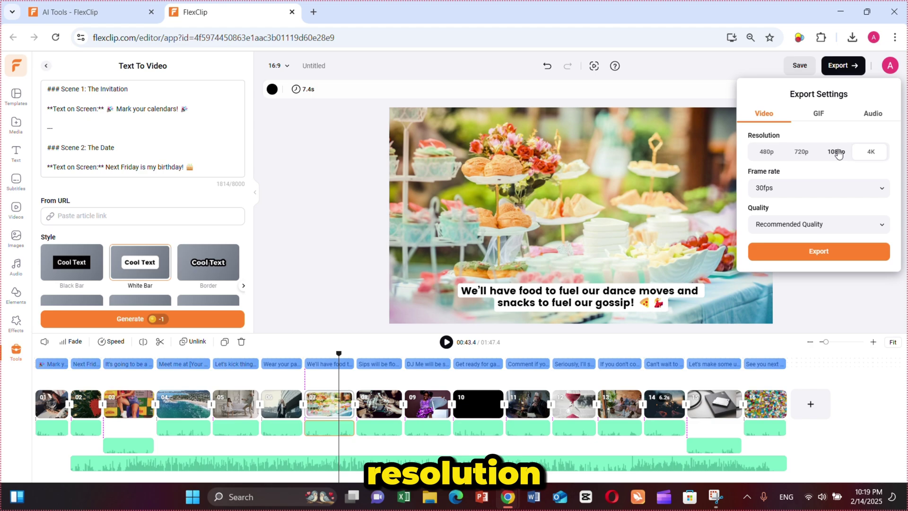
click(818, 252)
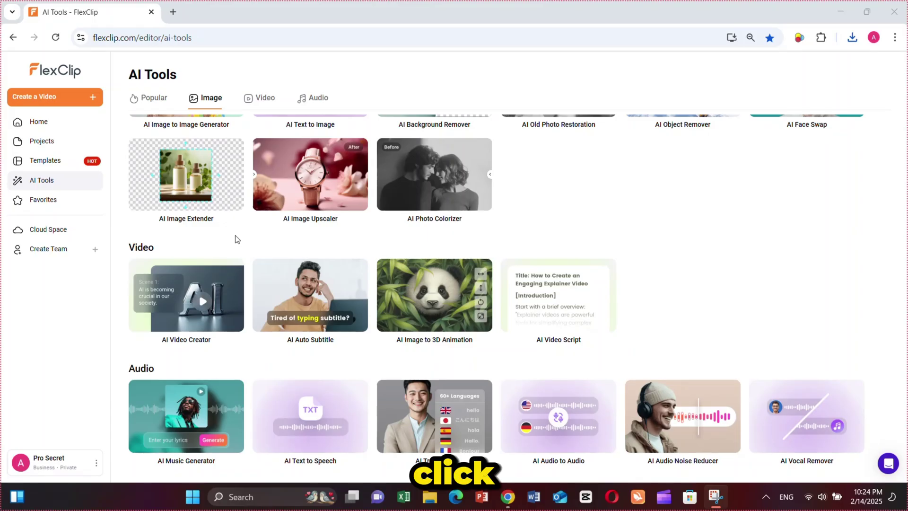
Generate scenes from the Pew teen ChatGPT article URL with Article/URL to Video.
click(186, 300)
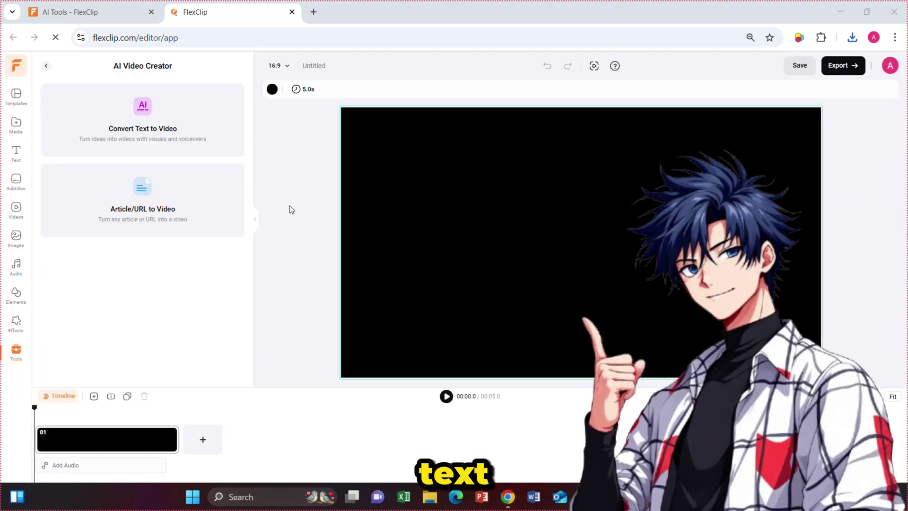
click(153, 133)
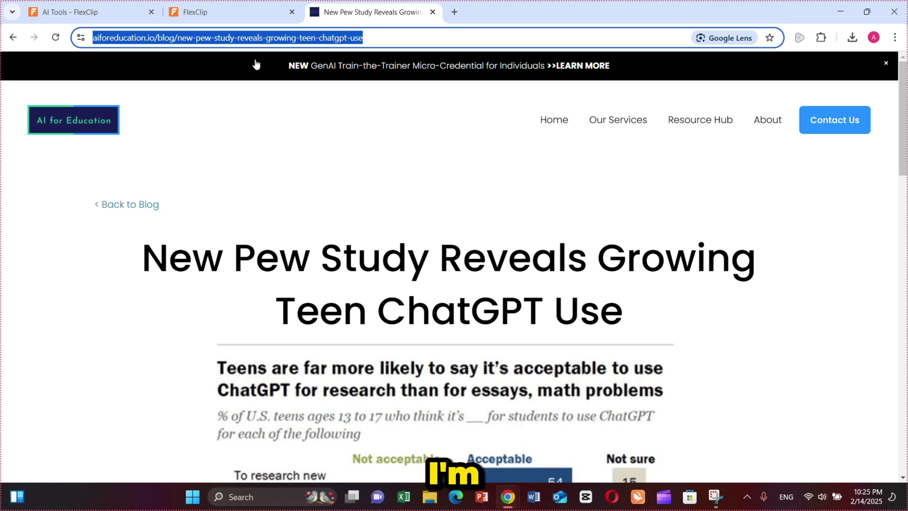
click(205, 14)
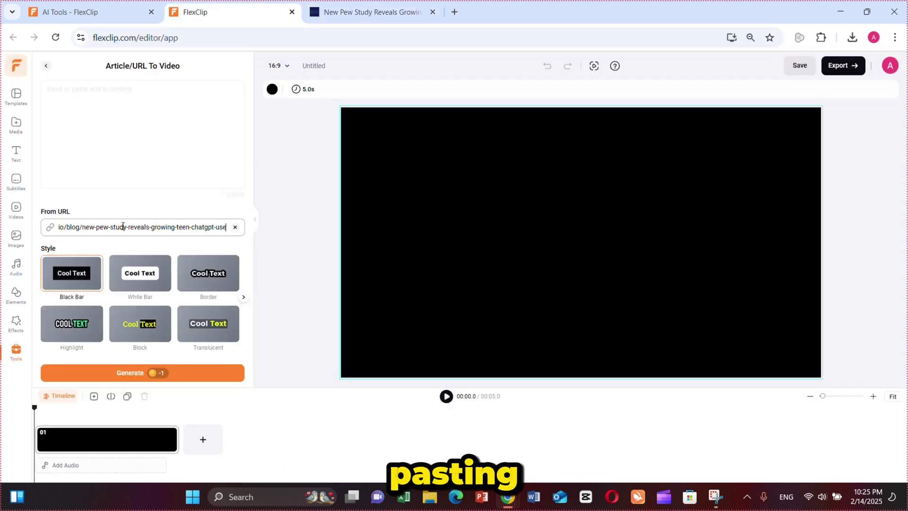
click(122, 371)
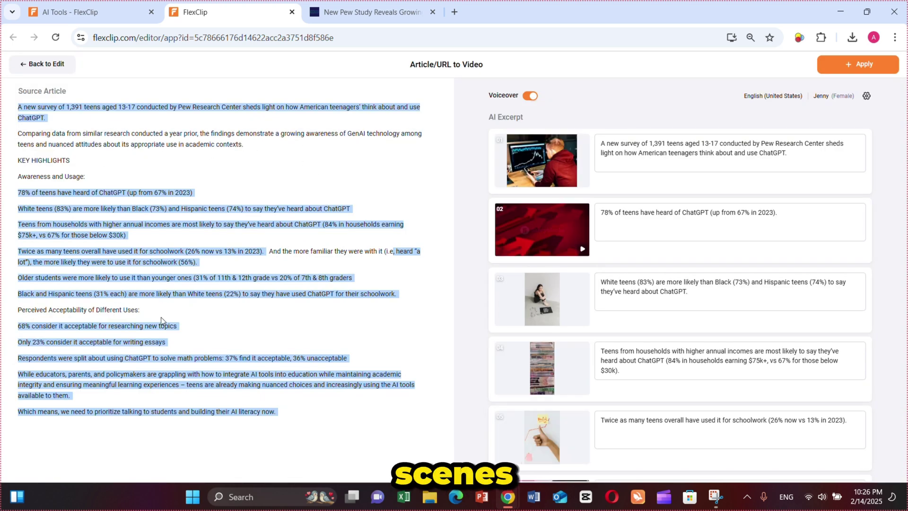
scroll(609, 336, down, 5)
scroll(610, 336, up, 5)
scroll(680, 301, down, 2)
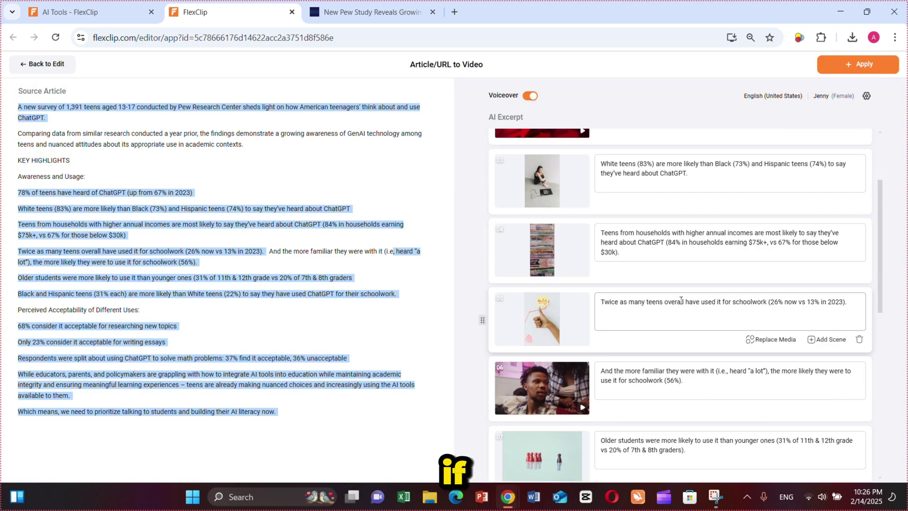
scroll(681, 302, down, 1)
Preview replacement footage for the White teens and household income scenes without changing them.
click(772, 348)
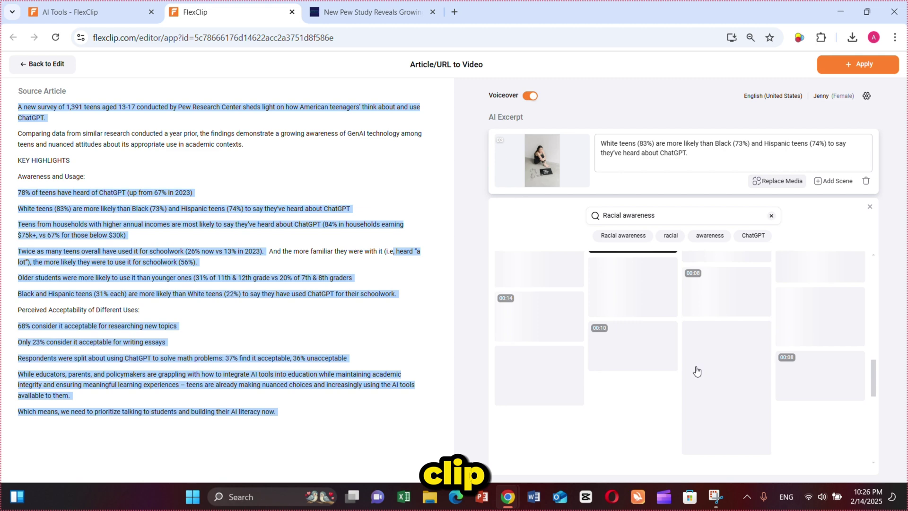
click(870, 208)
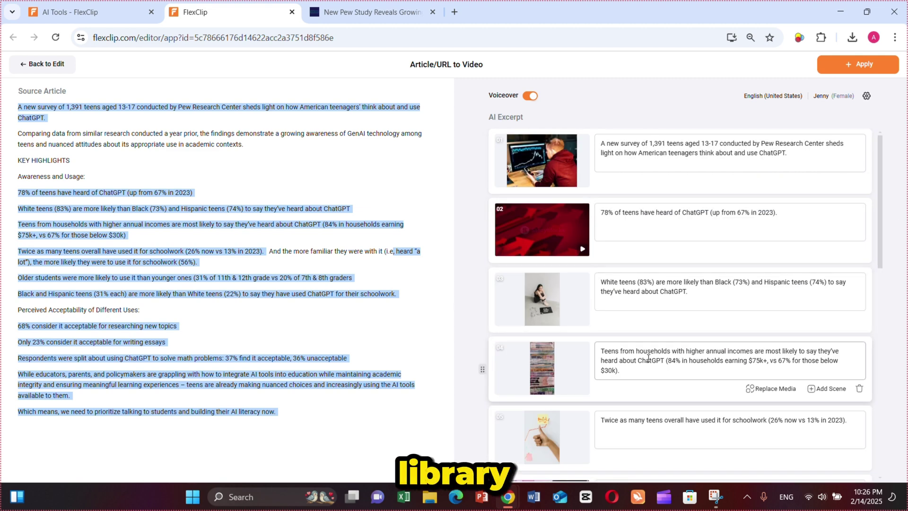
click(779, 388)
scroll(701, 357, down, 3)
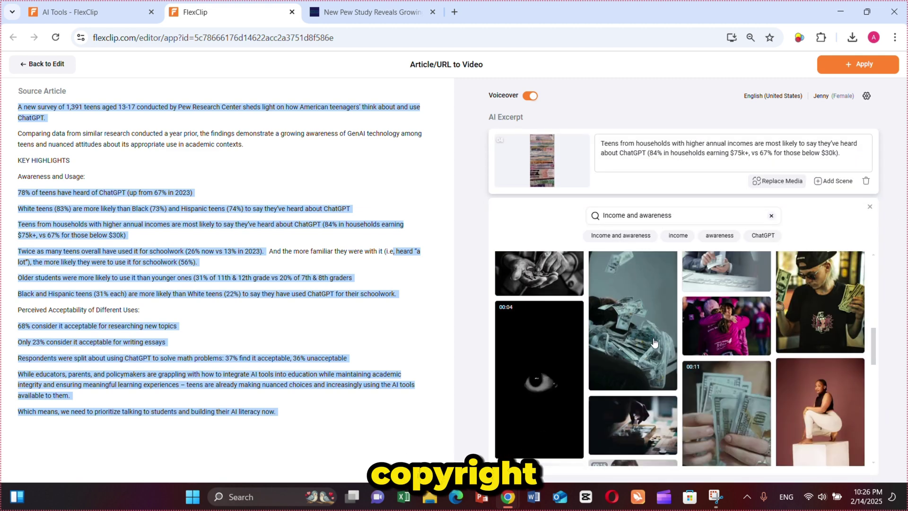
scroll(700, 356, down, 3)
click(871, 208)
Set the voiceover to English (India) female voice Aashi and add scenes after existing ones.
click(865, 102)
click(480, 235)
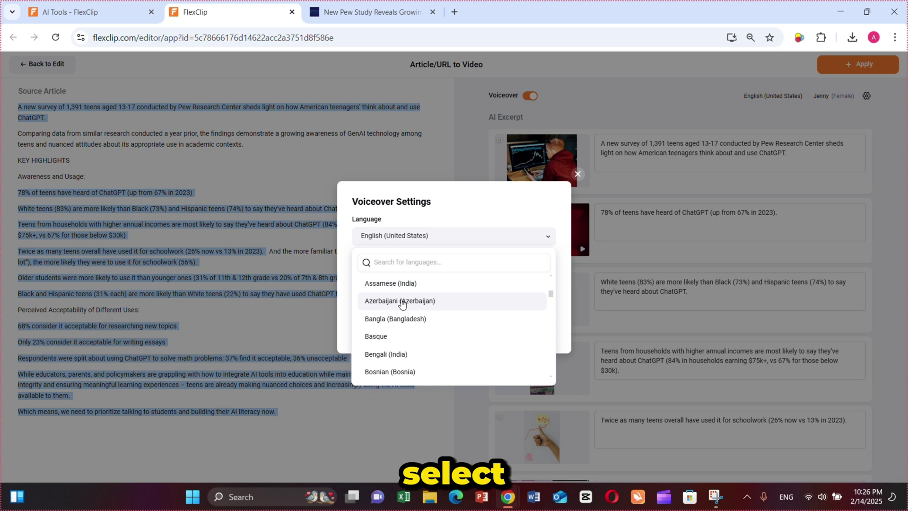
click(405, 308)
click(419, 215)
click(397, 352)
click(537, 329)
click(857, 64)
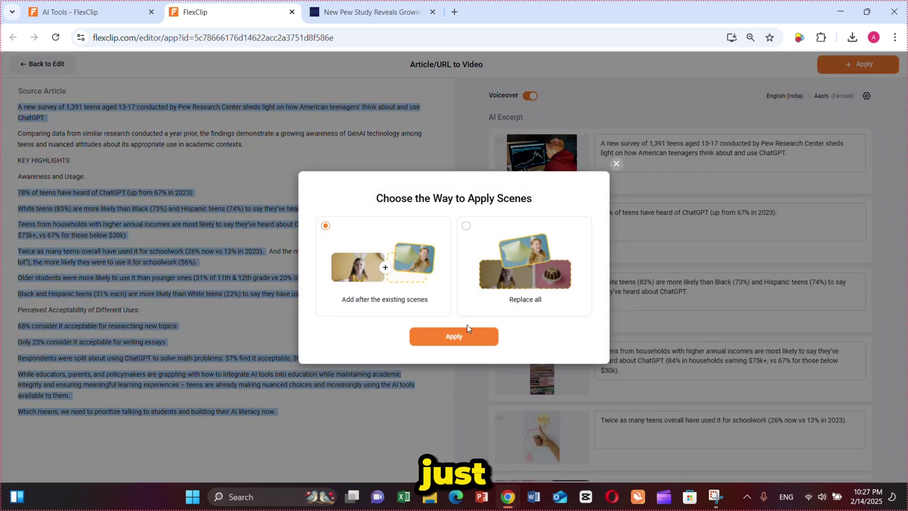
click(454, 332)
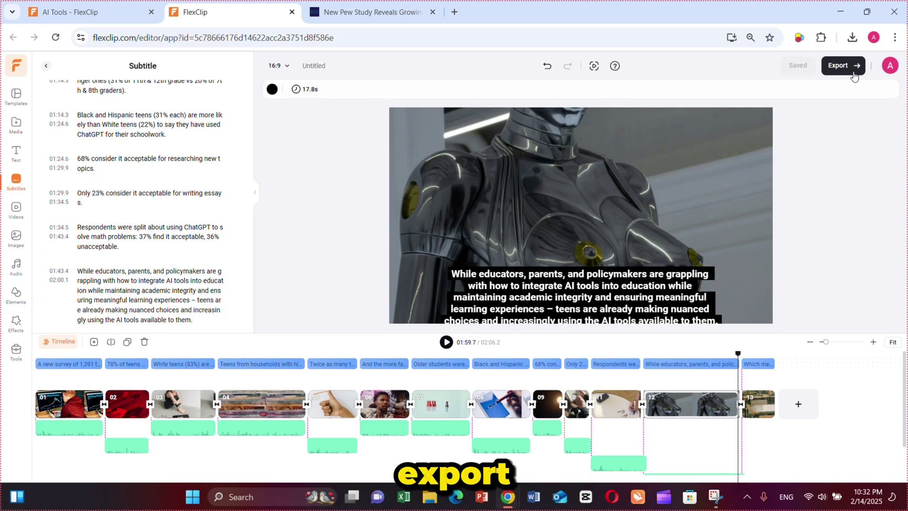
Export the ChatGPT survey video at 1080p.
click(852, 68)
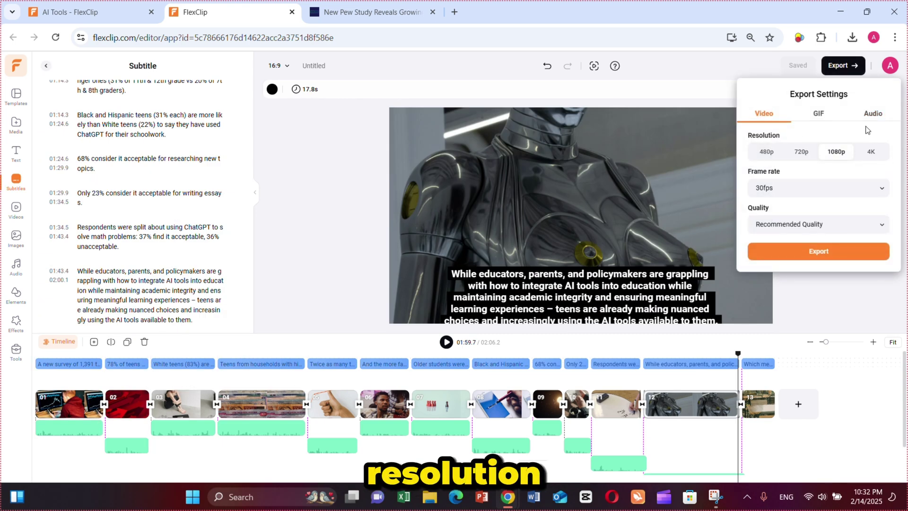
click(814, 251)
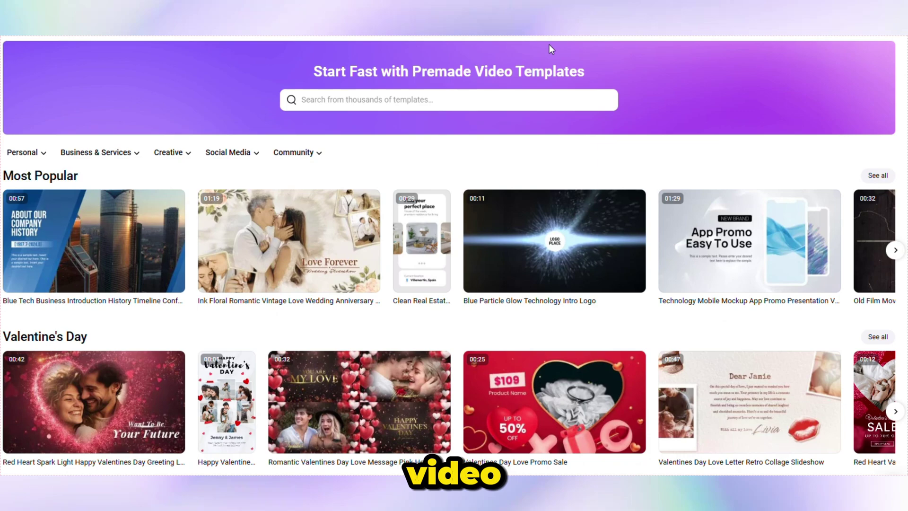
scroll(610, 95, down, 2)
scroll(632, 144, down, 2)
scroll(630, 145, down, 1)
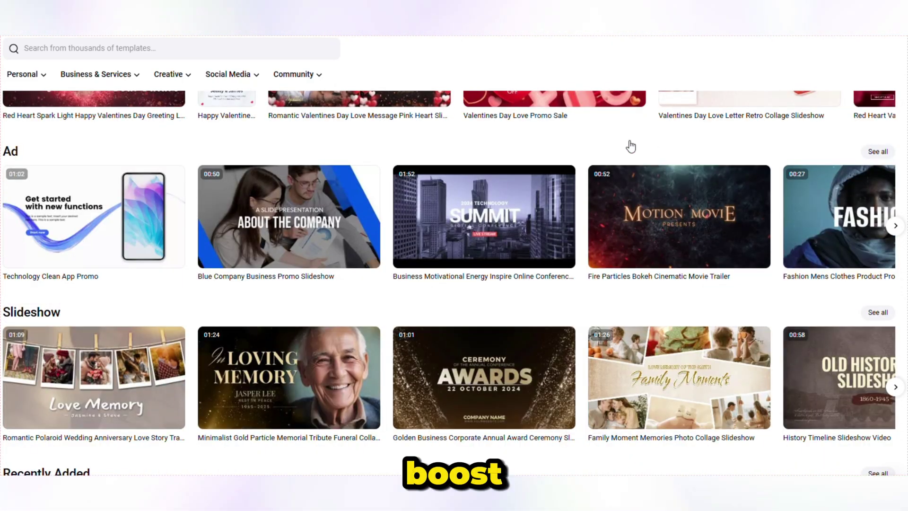
scroll(628, 146, down, 3)
scroll(726, 205, down, 2)
scroll(726, 206, down, 3)
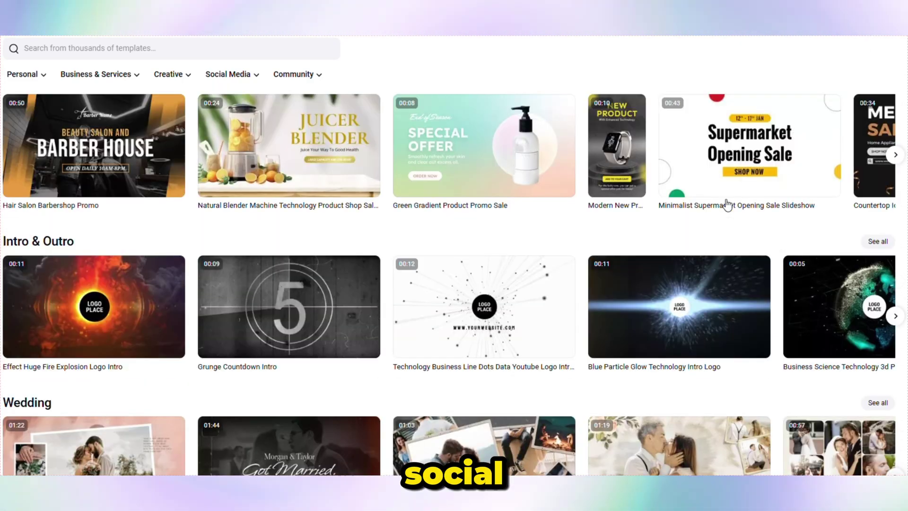
scroll(727, 207, down, 3)
scroll(727, 209, down, 4)
scroll(727, 210, down, 4)
scroll(726, 206, down, 4)
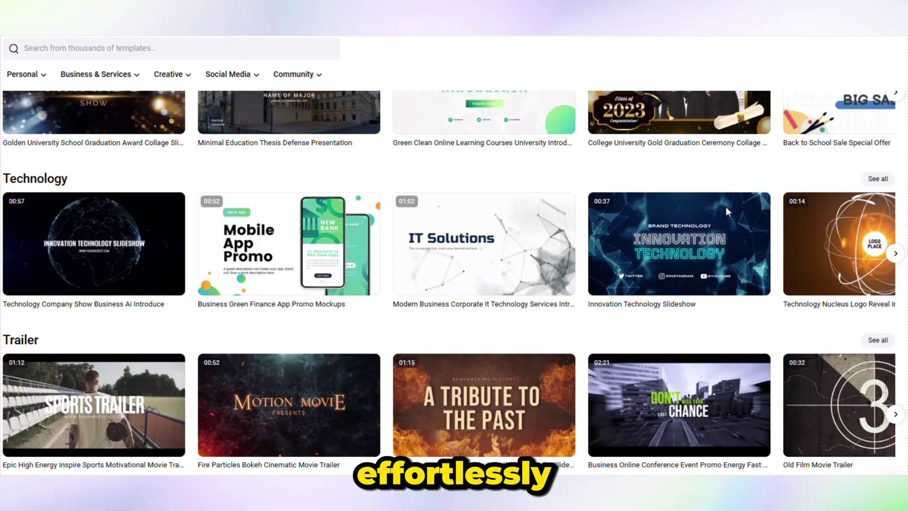
scroll(726, 207, down, 4)
scroll(726, 210, down, 3)
scroll(725, 207, down, 3)
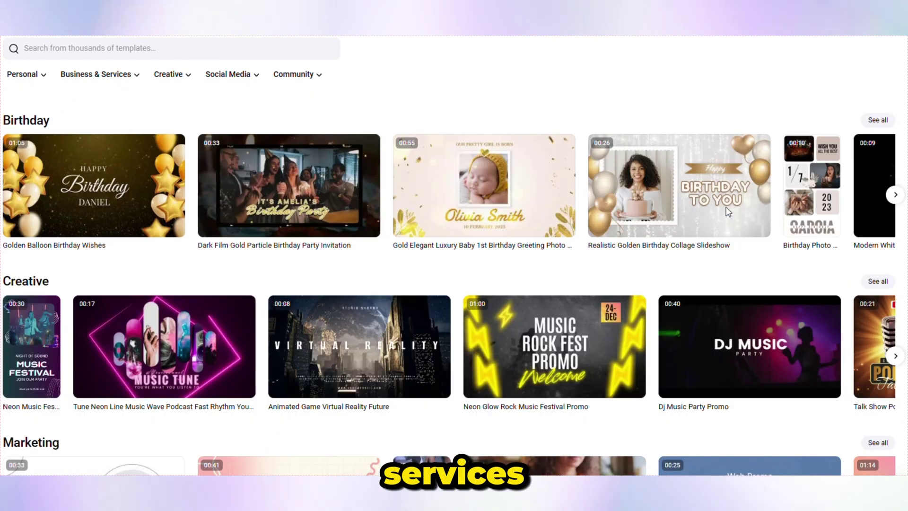
scroll(726, 206, down, 4)
scroll(725, 206, down, 3)
scroll(726, 206, down, 1)
scroll(726, 206, down, 2)
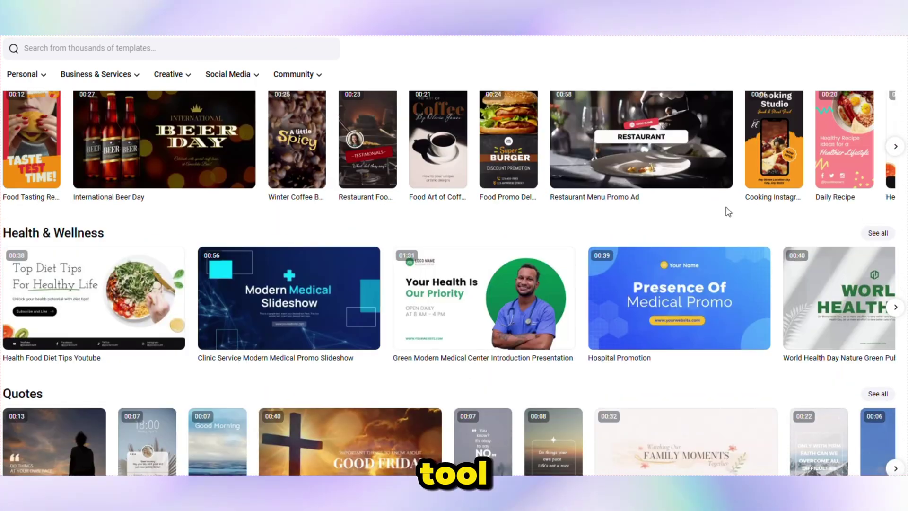
scroll(725, 208, down, 3)
scroll(726, 211, down, 2)
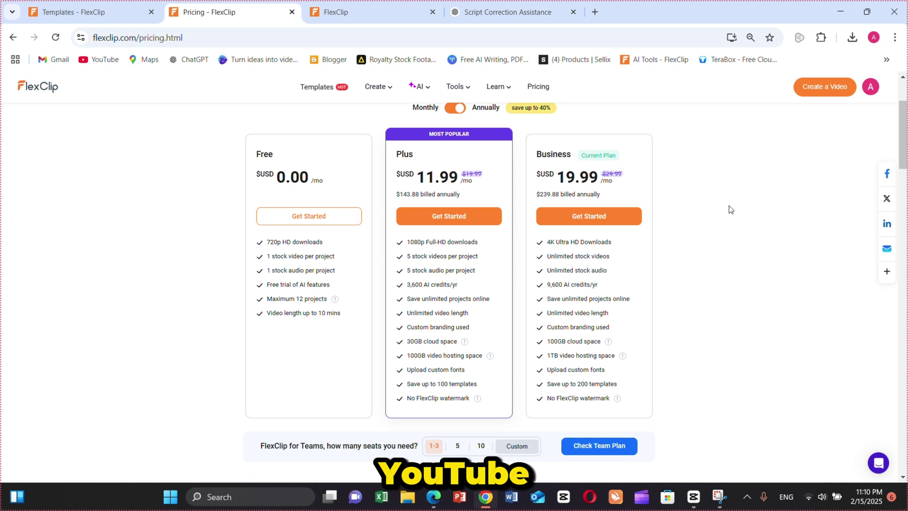
scroll(730, 210, down, 3)
scroll(730, 210, down, 2)
scroll(731, 210, down, 1)
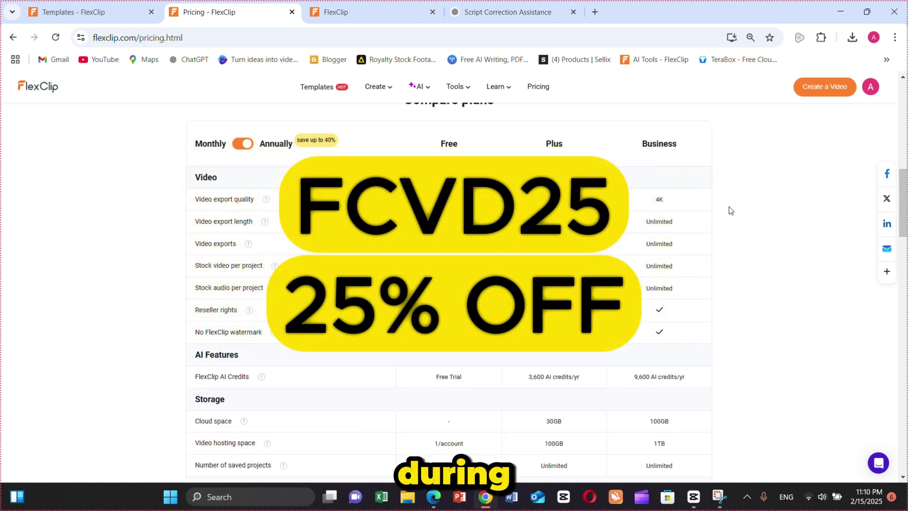
scroll(730, 210, up, 1)
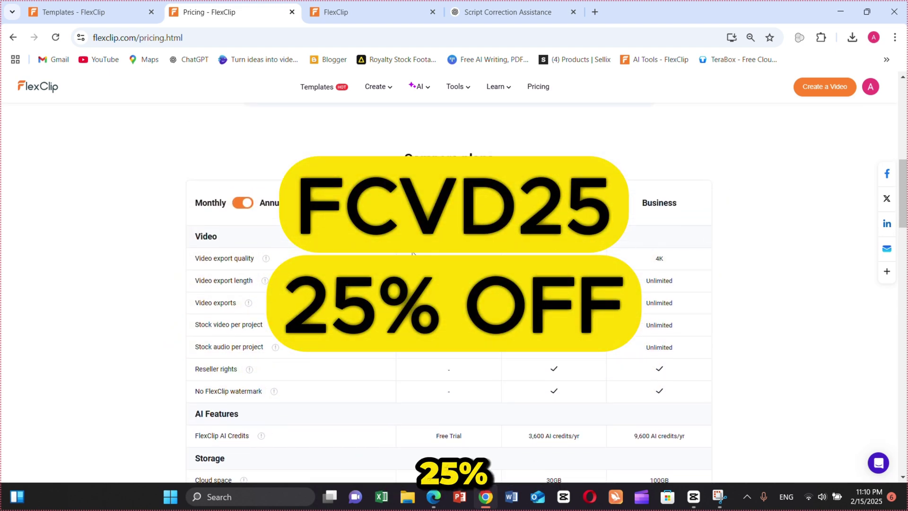
scroll(412, 252, down, 1)
scroll(412, 252, down, 3)
scroll(413, 252, down, 2)
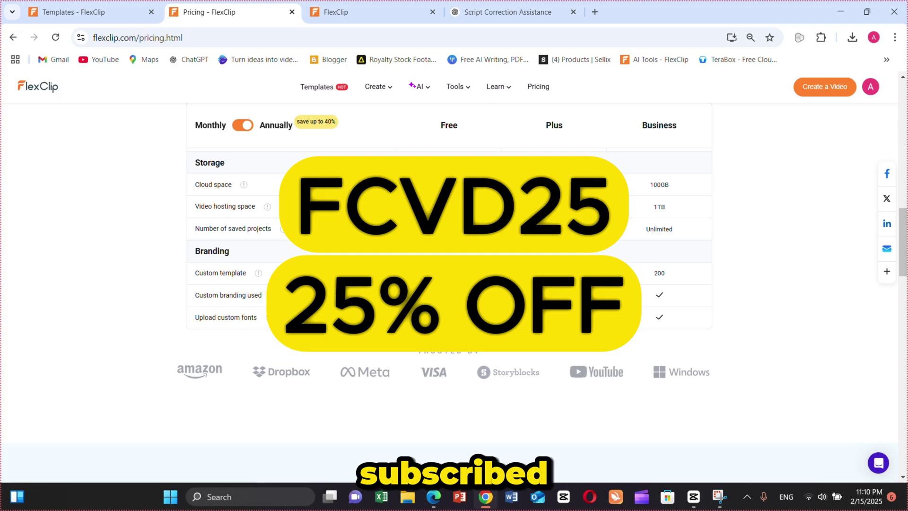